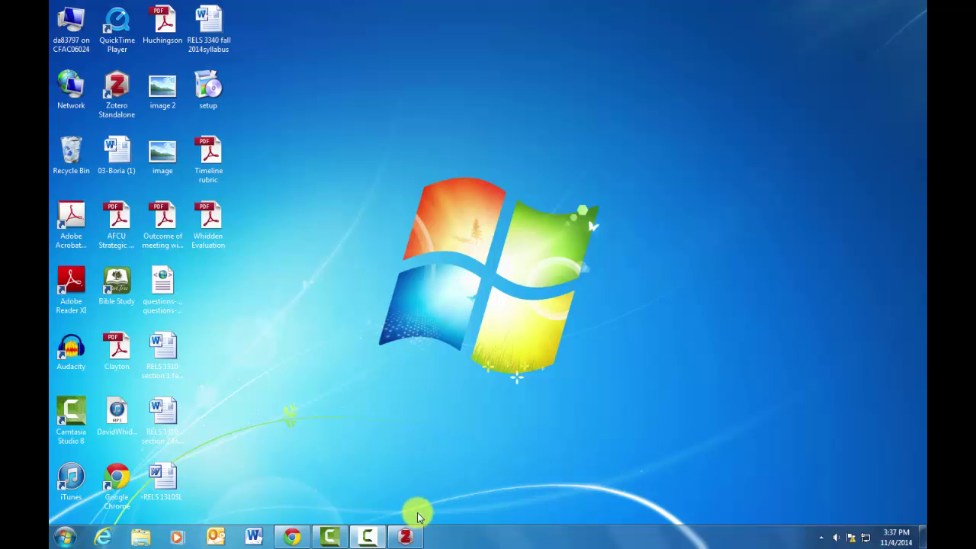
Bring up the Zotero library to view it and minimize its window.
left_click(406, 537)
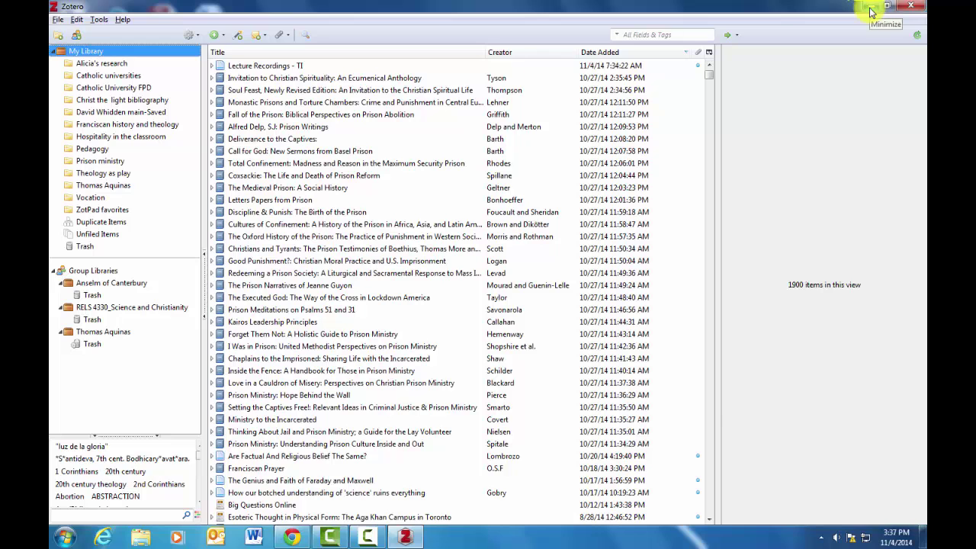
left_click(871, 13)
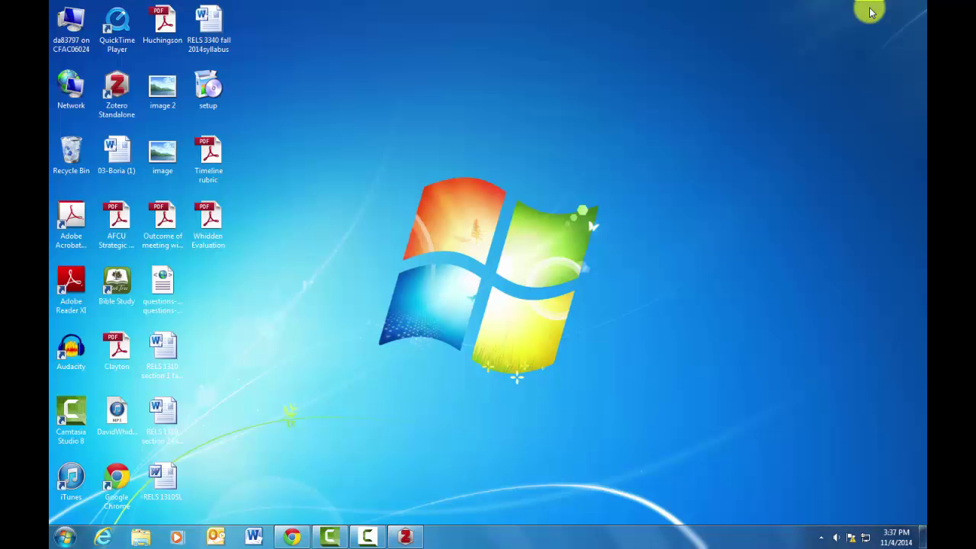
In Chrome, go from the college portal to the library's EBSCO Databases and open EBSCOhost Web - All Databases.
left_click(289, 538)
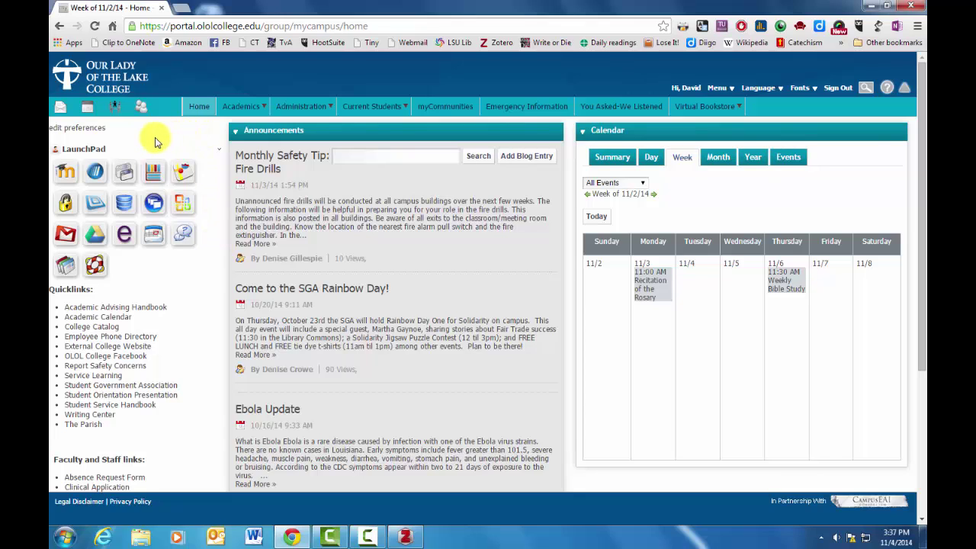
left_click(124, 208)
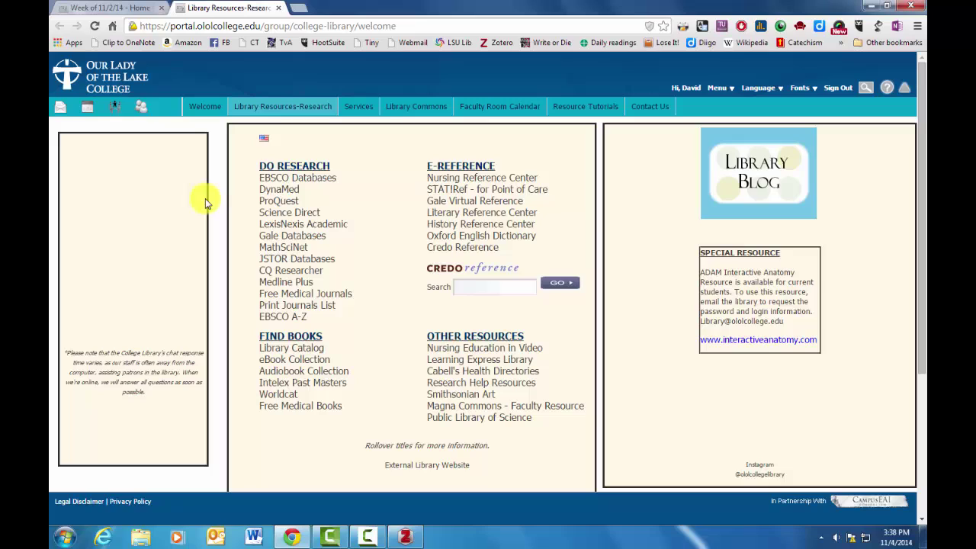
left_click(316, 178)
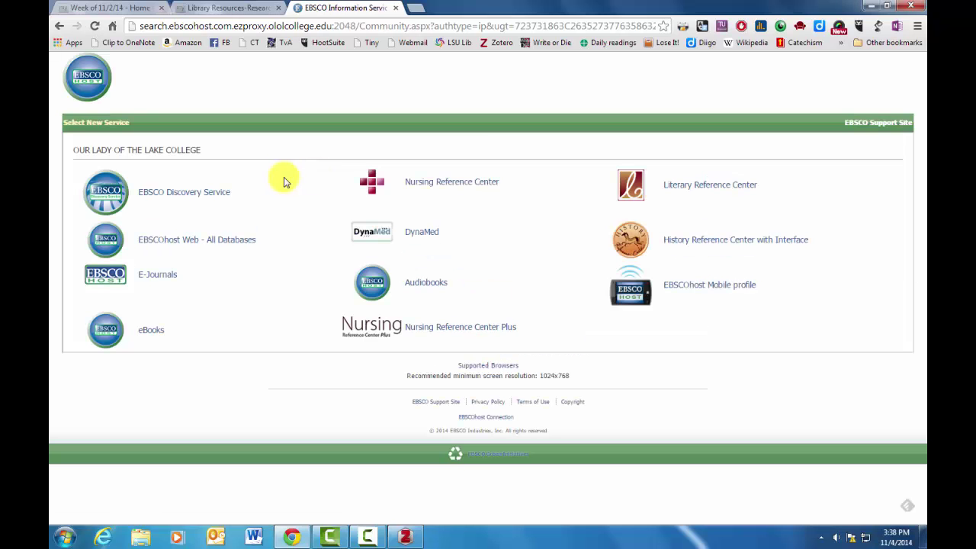
left_click(200, 243)
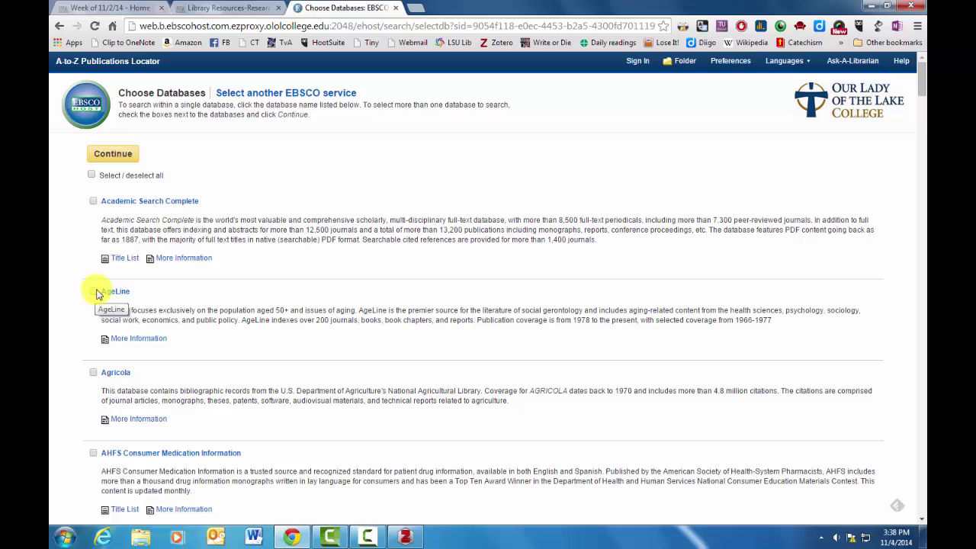
Choose the Academic Search Complete, Religion and Philosophy Collection and Science & Technology Collection databases and continue to the search page.
left_click(92, 203)
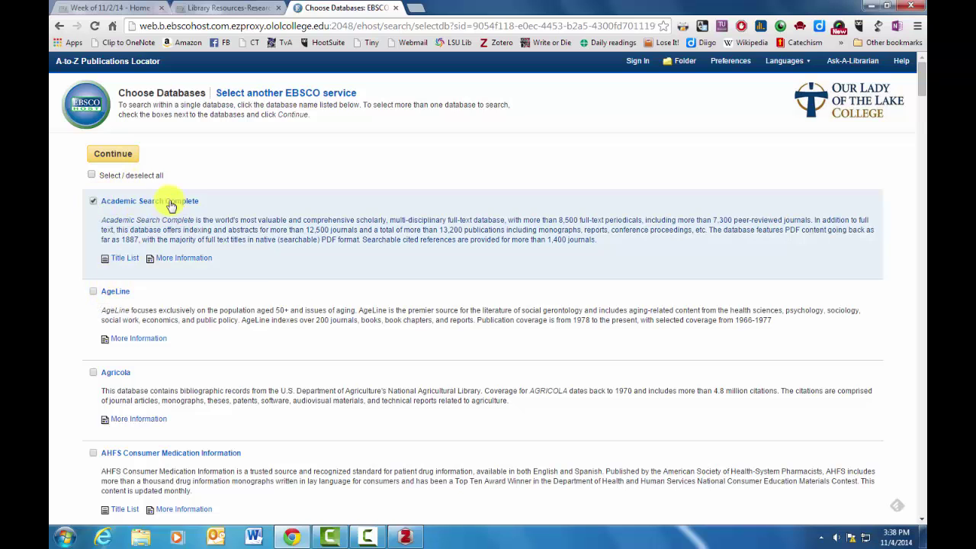
scroll(277, 226, "down", 6)
scroll(279, 229, "down", 20)
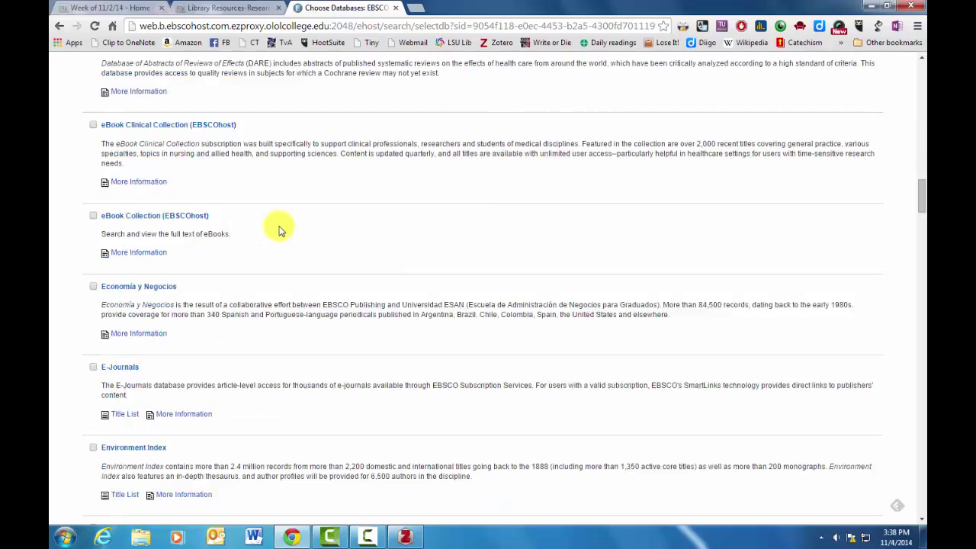
scroll(279, 229, "down", 20)
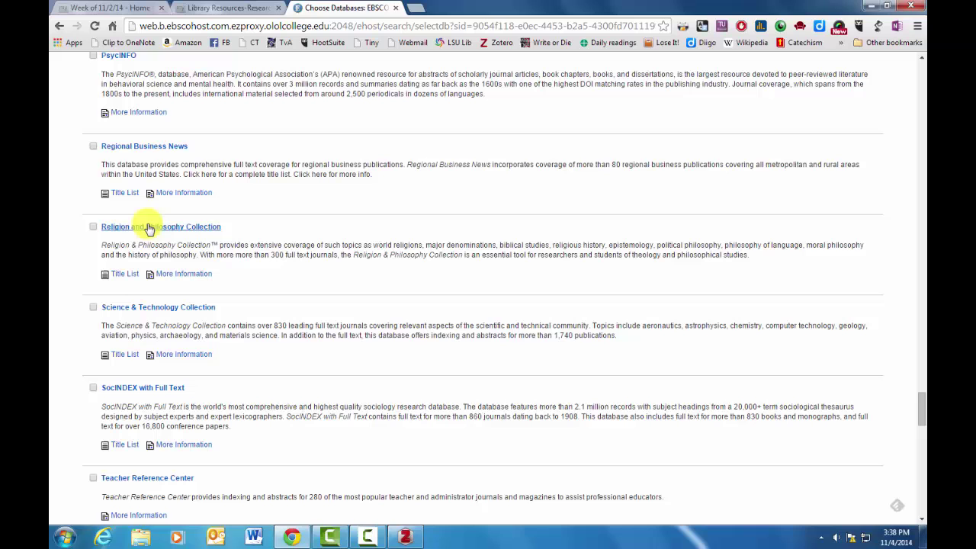
left_click(93, 228)
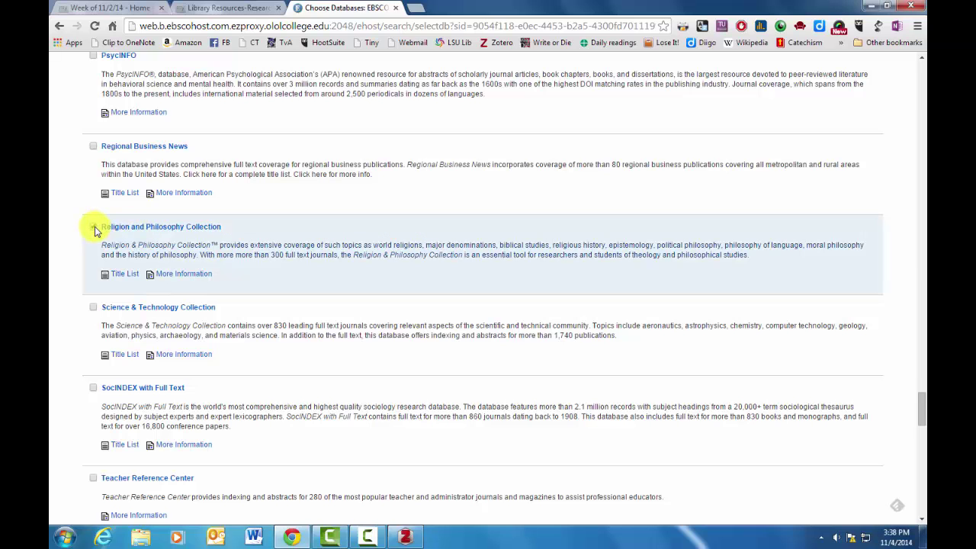
left_click(93, 308)
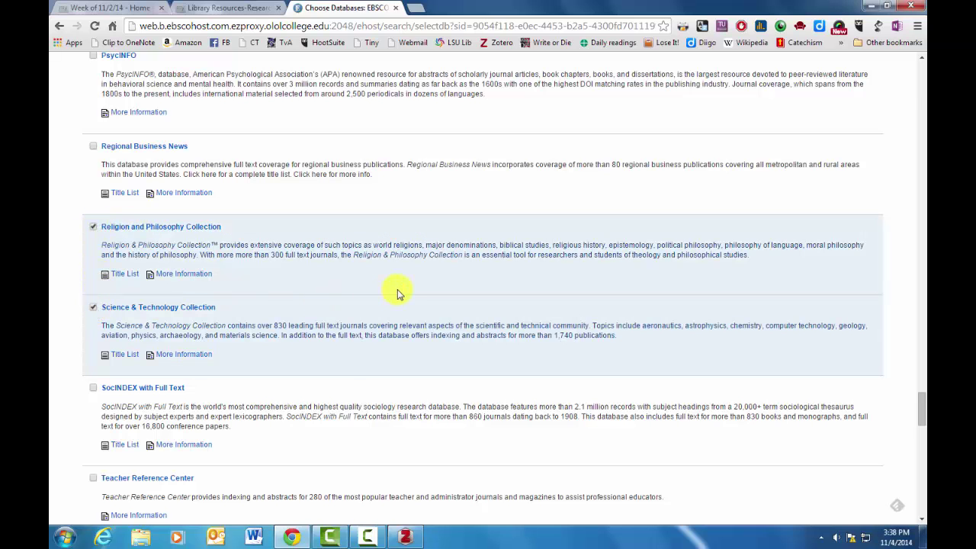
scroll(398, 293, "down", 11)
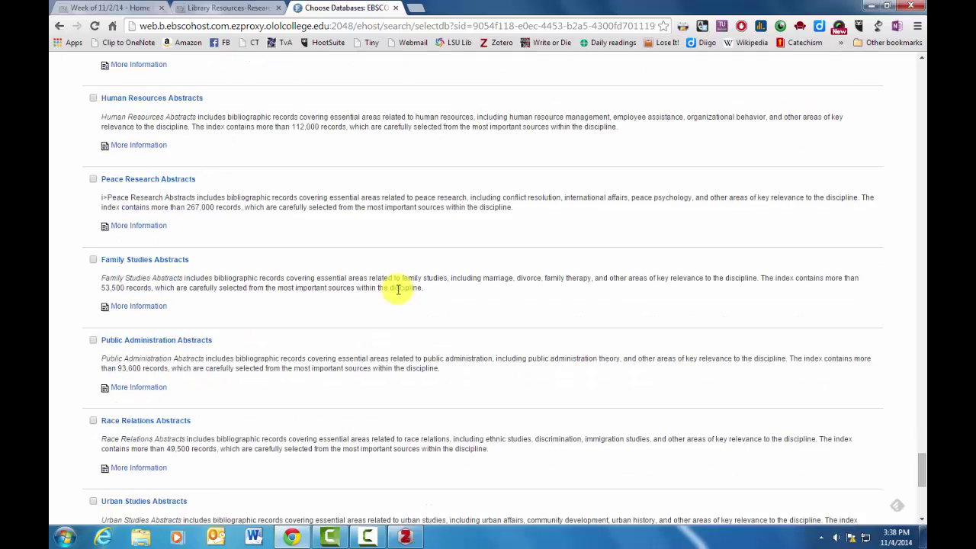
scroll(398, 290, "down", 5)
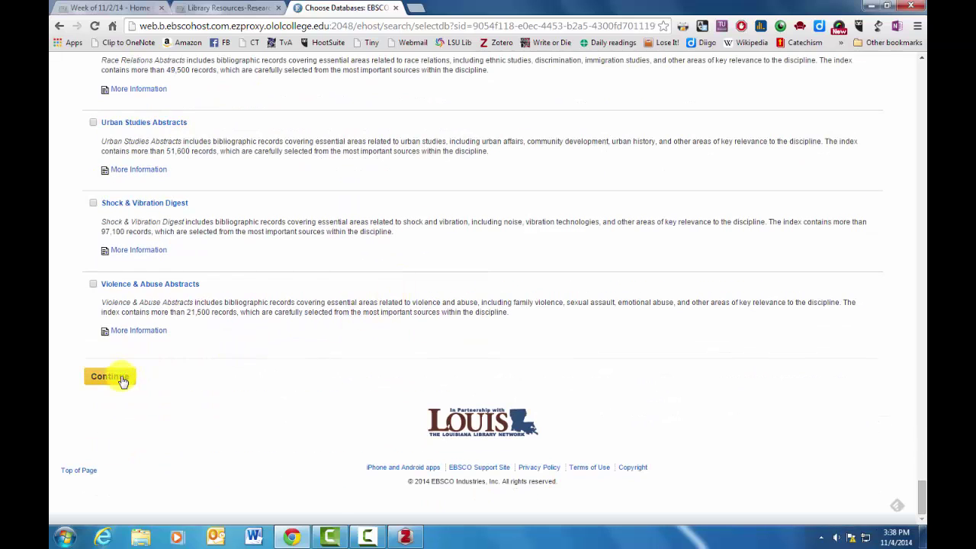
left_click(123, 379)
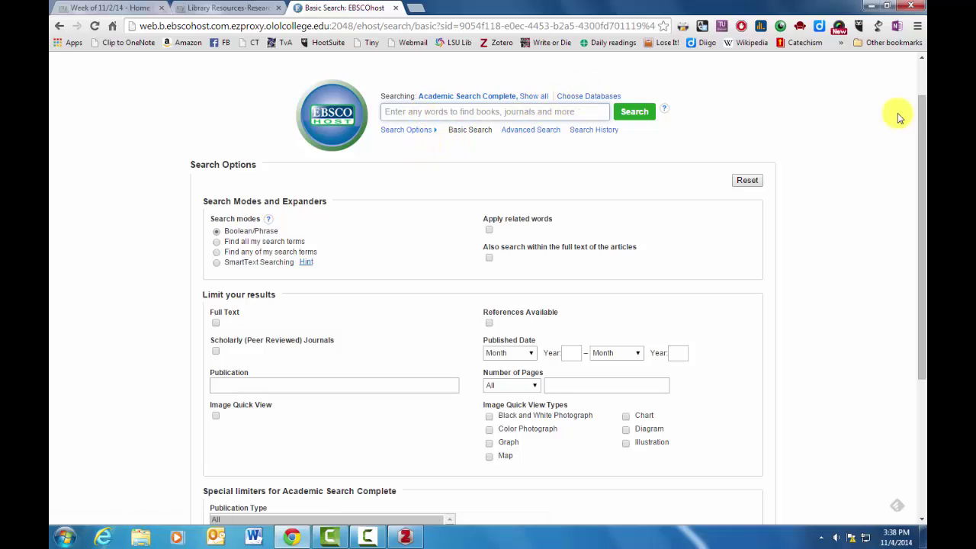
Search for the suggested phrase "intelligent design and evolution" and limit the results to full text.
type("inte")
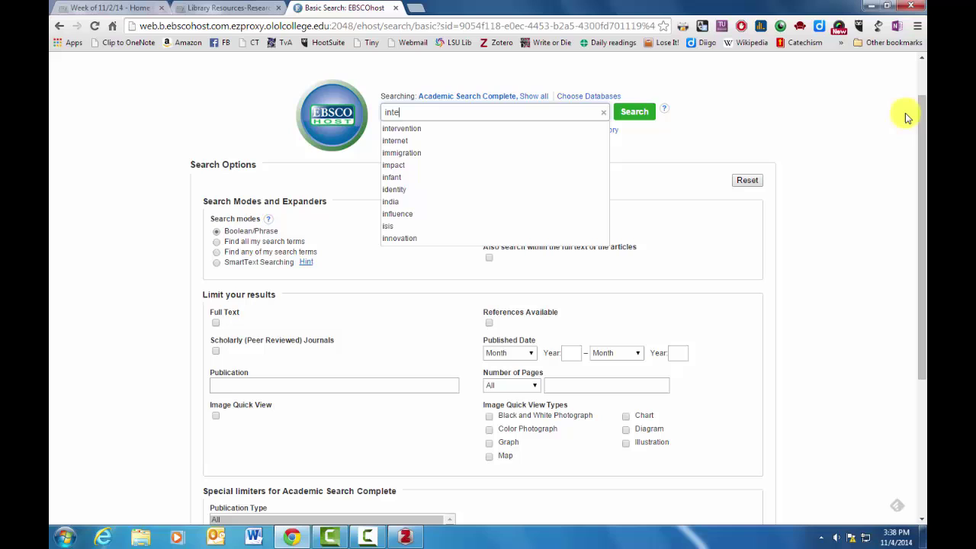
type("lligent design")
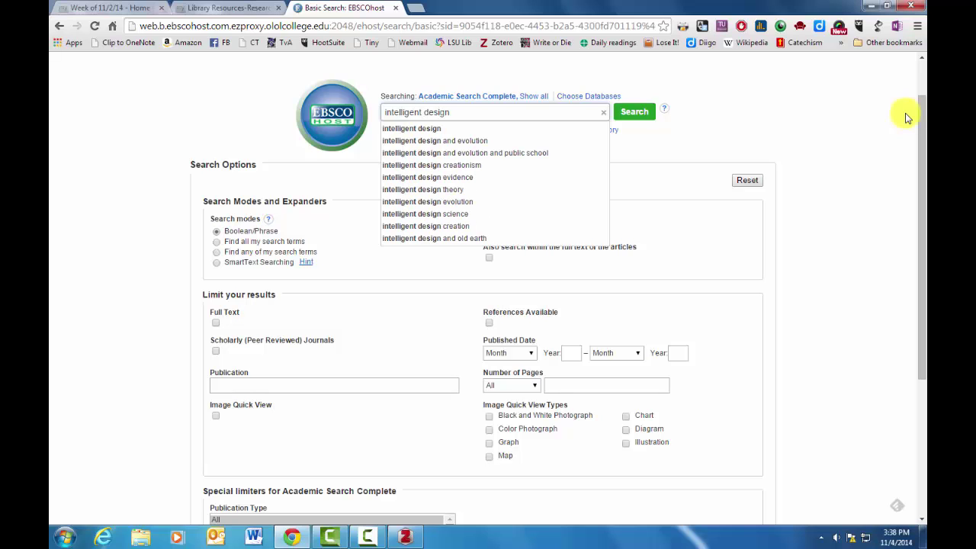
left_click(461, 141)
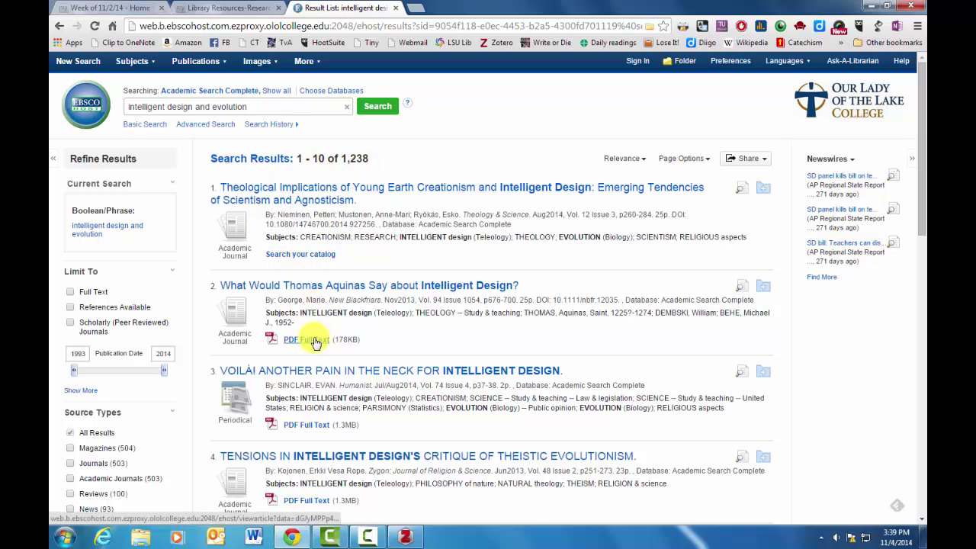
left_click(70, 294)
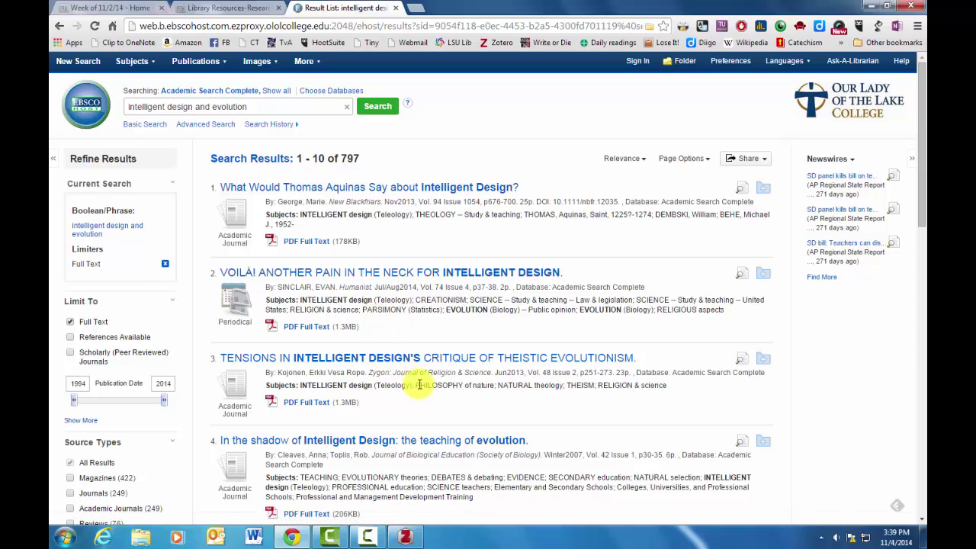
Browse the results, open the article "What Would Thomas Aquinas Say about Intelligent Design?" and review its detailed record.
scroll(427, 318, "down", 4)
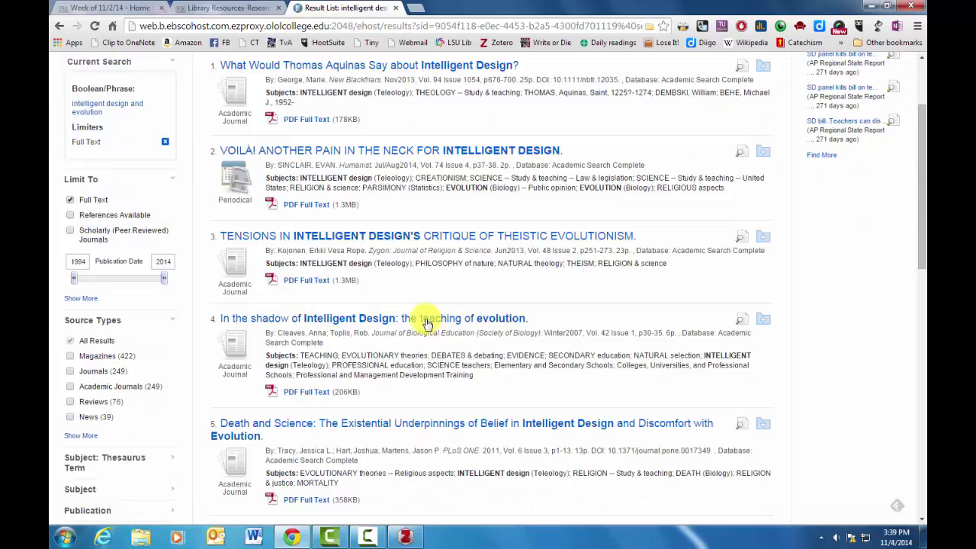
scroll(427, 316, "up", 3)
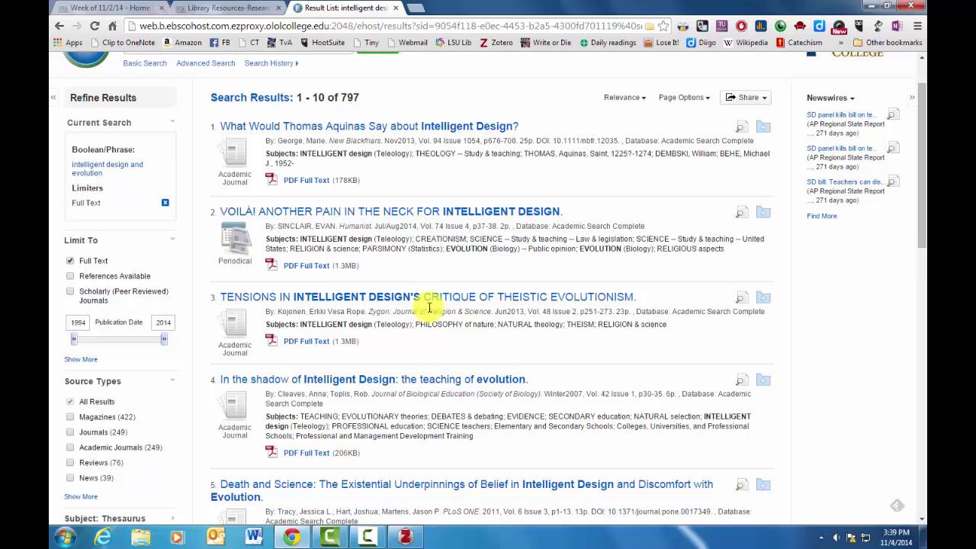
scroll(430, 307, "up", 1)
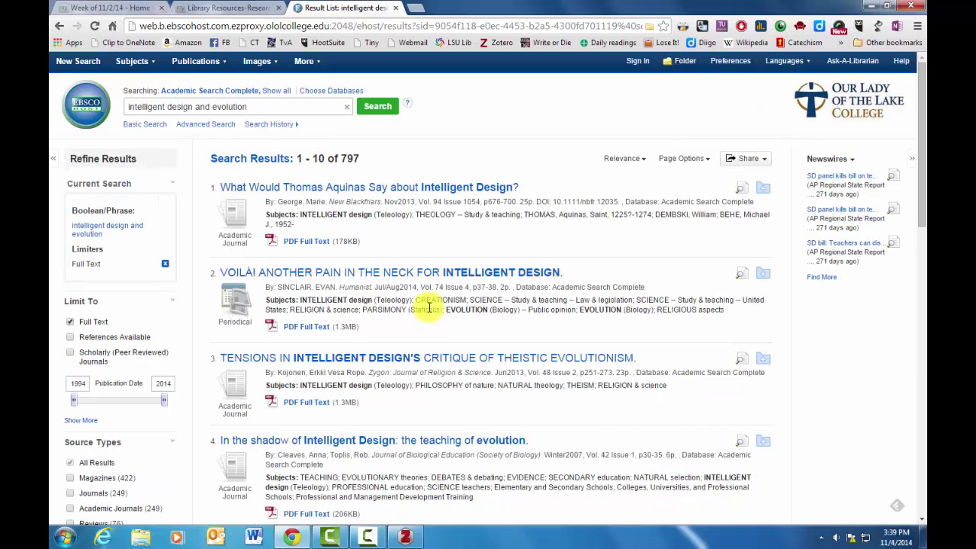
left_click(434, 192)
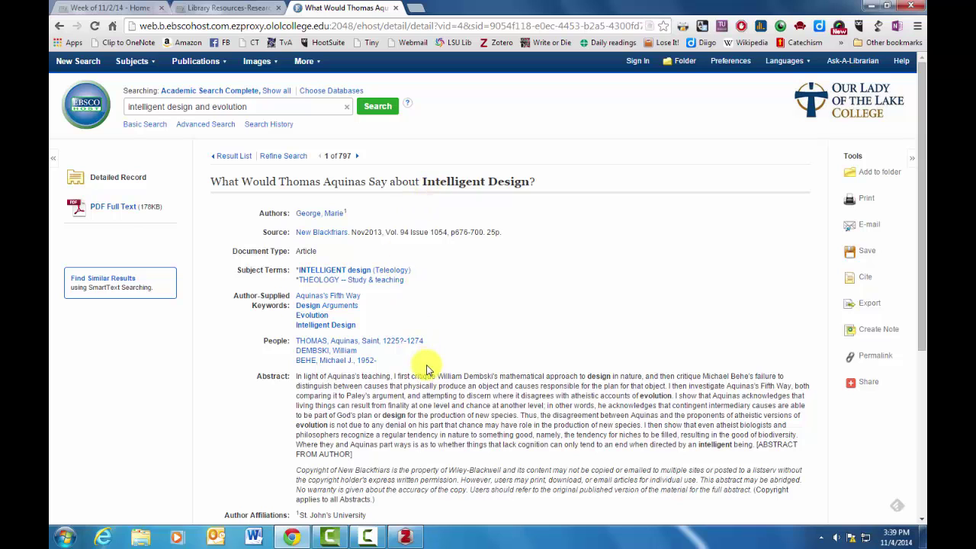
scroll(427, 370, "down", 1)
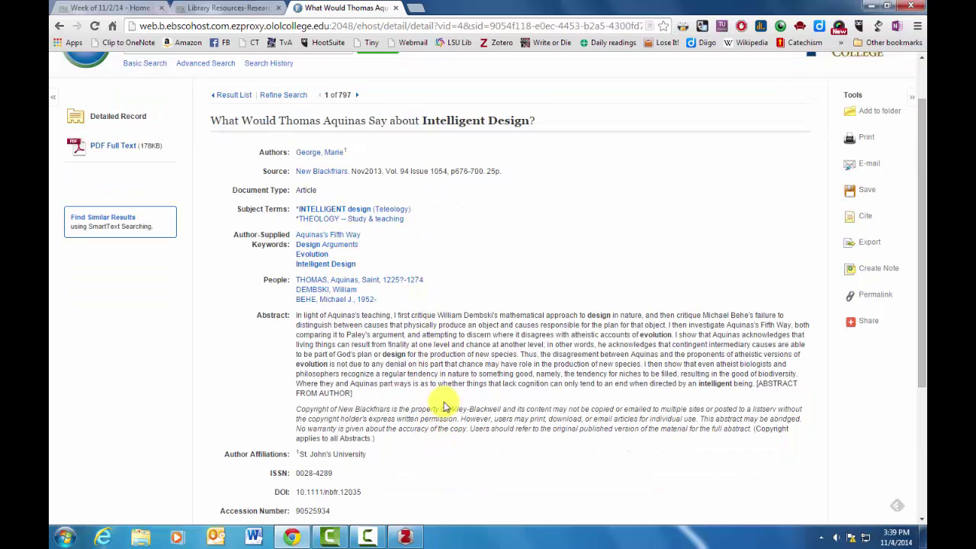
scroll(447, 403, "down", 3)
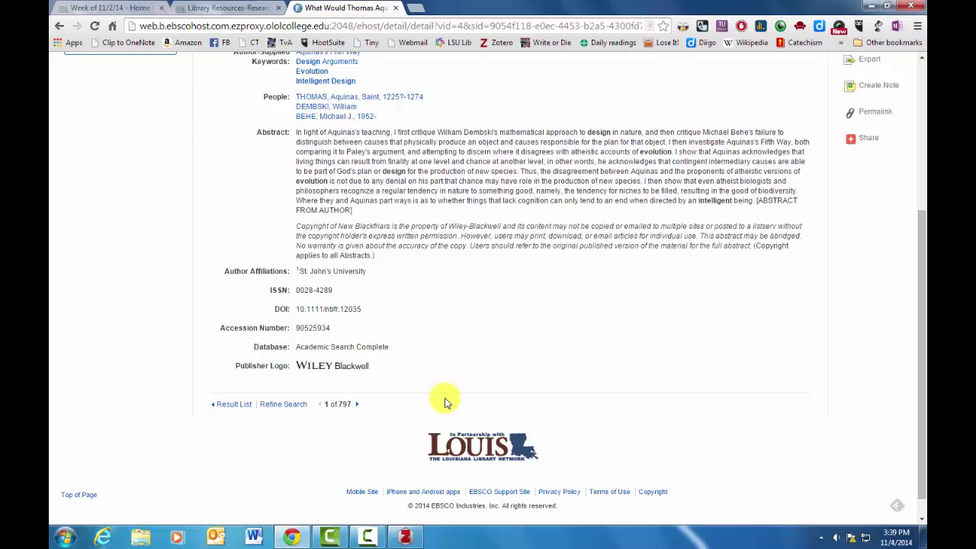
scroll(446, 402, "up", 5)
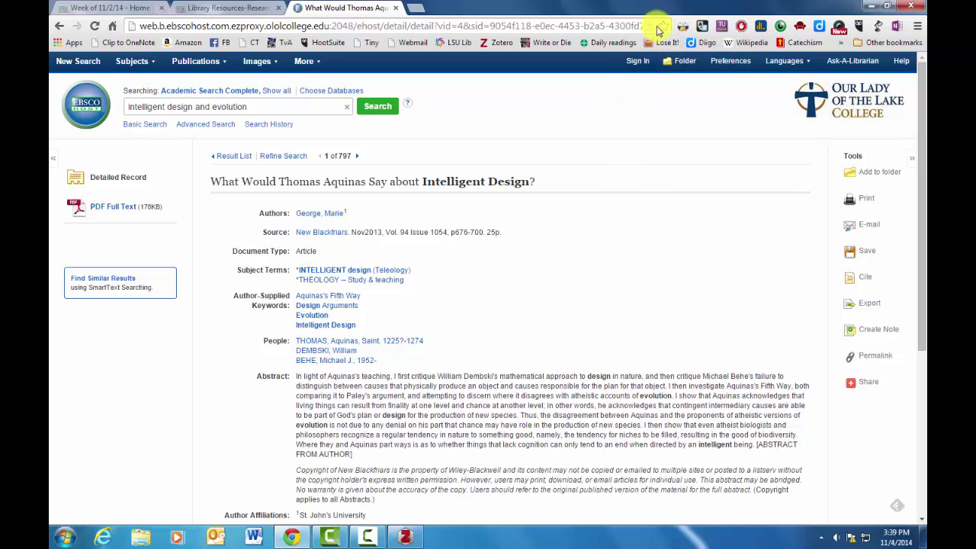
Save the open article's citation to Zotero and select the new entry in the Zotero library to check its details.
left_click(651, 27)
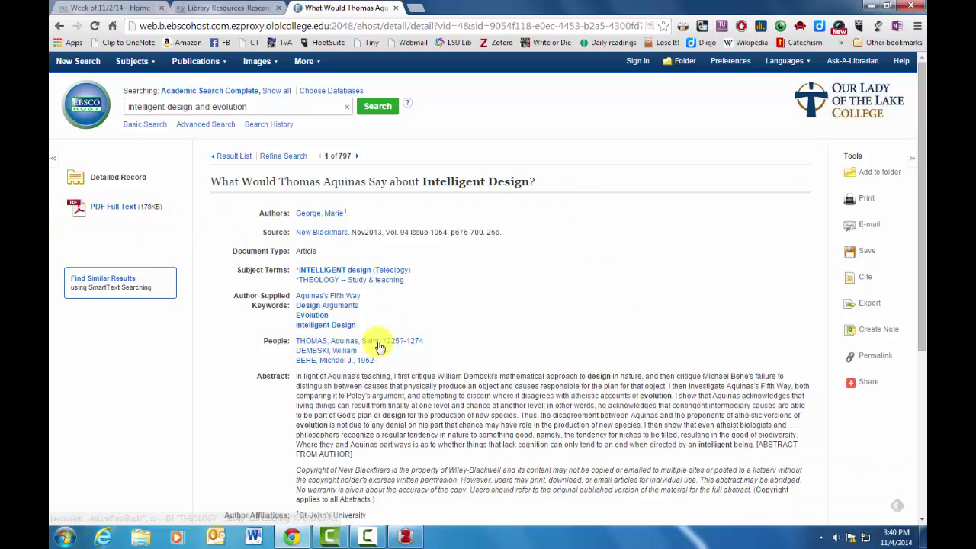
left_click(411, 540)
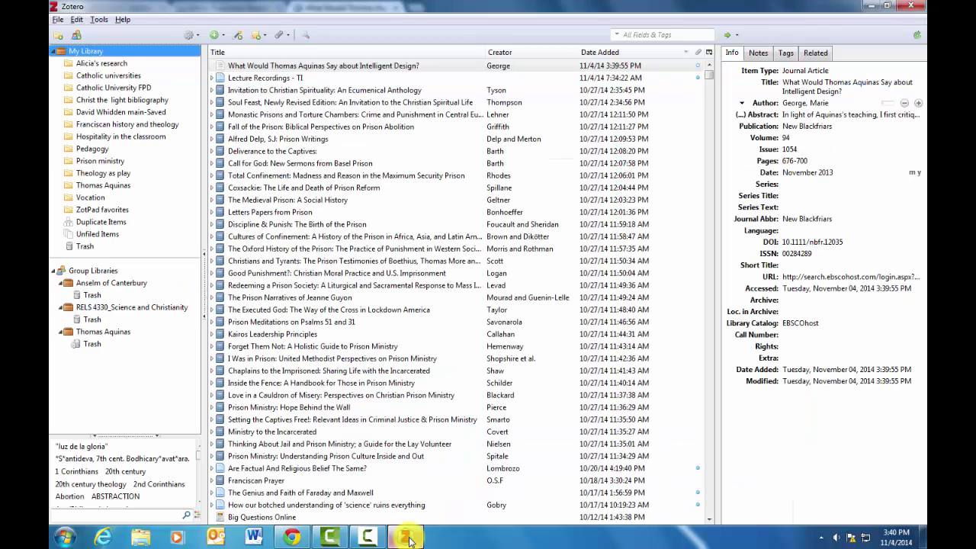
left_click(386, 67)
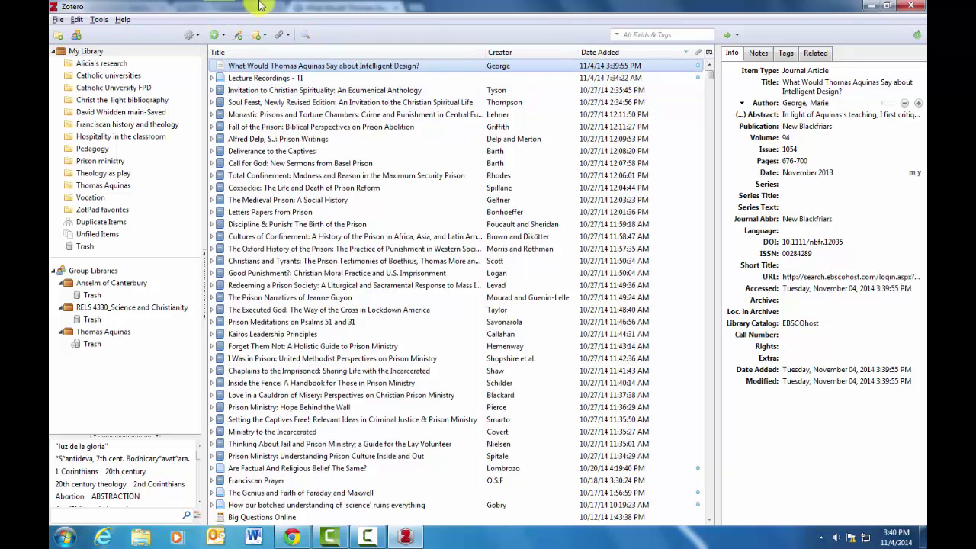
Minimize Zotero to return to Chrome and go back from the article record to the search result list.
left_click(872, 6)
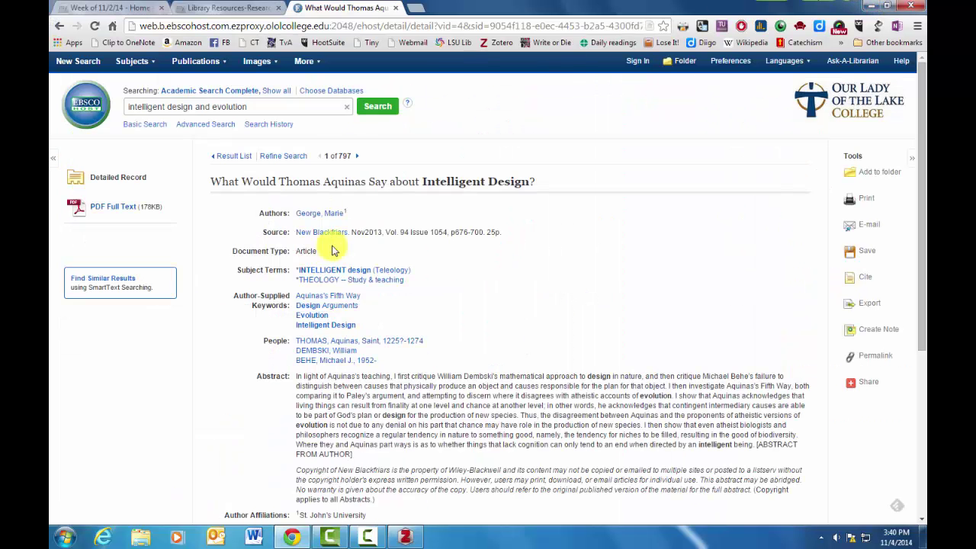
left_click(59, 26)
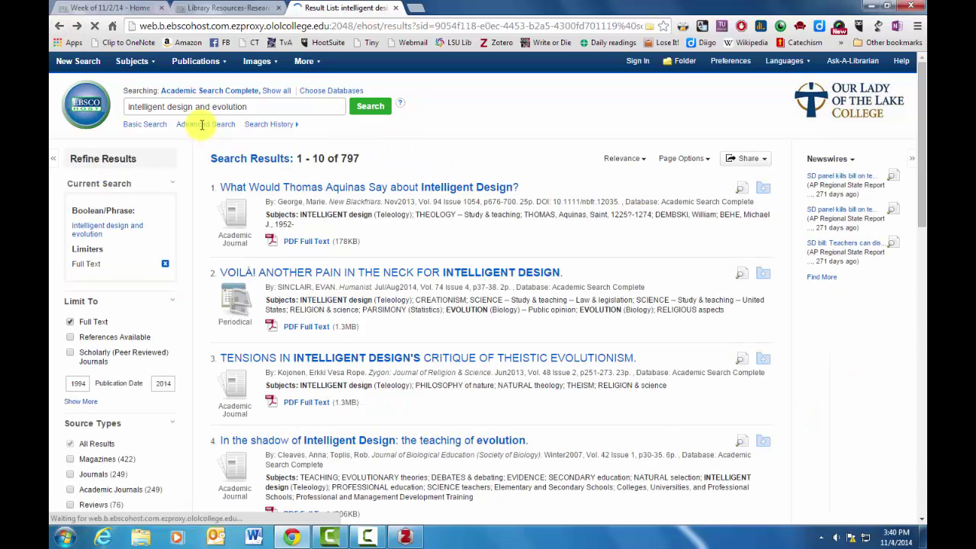
Try to replace the search phrase with "zygon" and run the search, returning to the previous result list.
triple_click(244, 107)
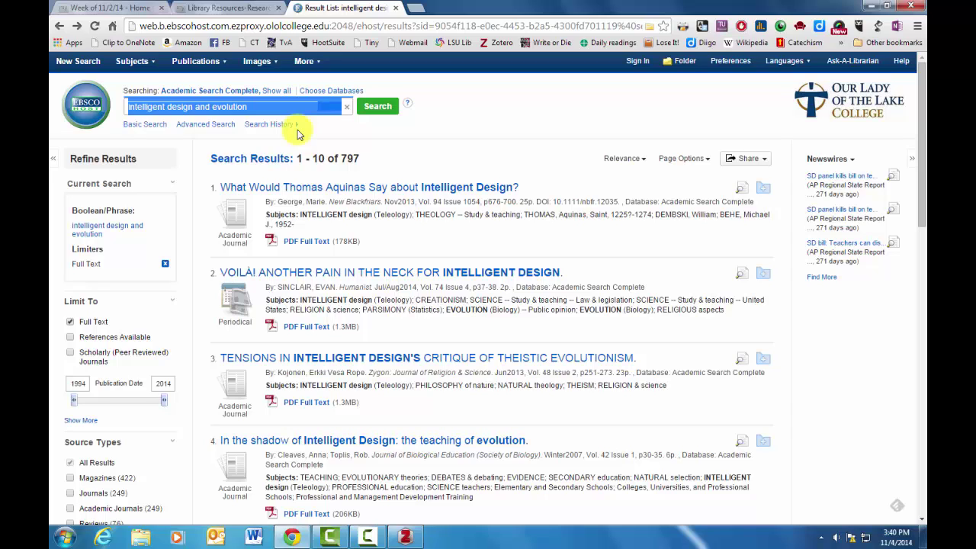
left_click_drag(262, 107, 118, 107)
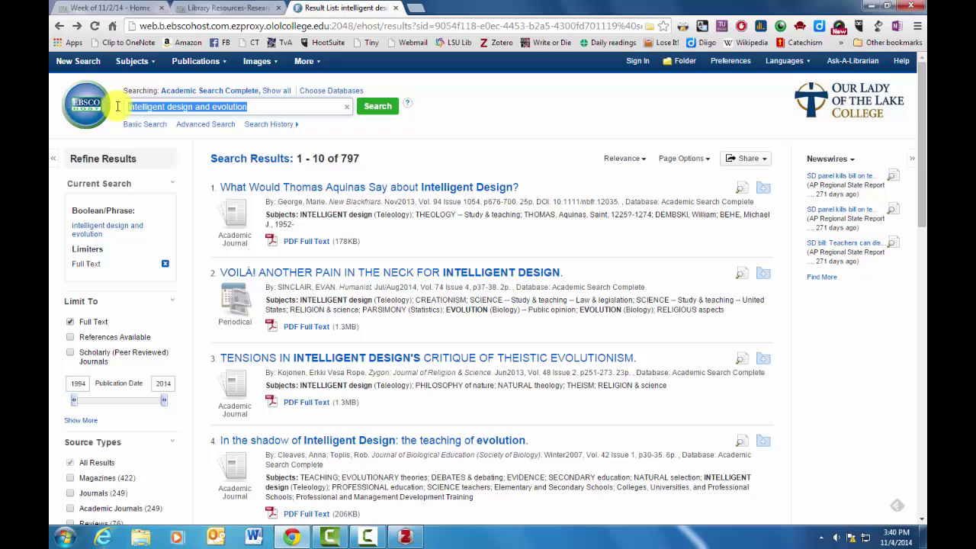
type("zygon")
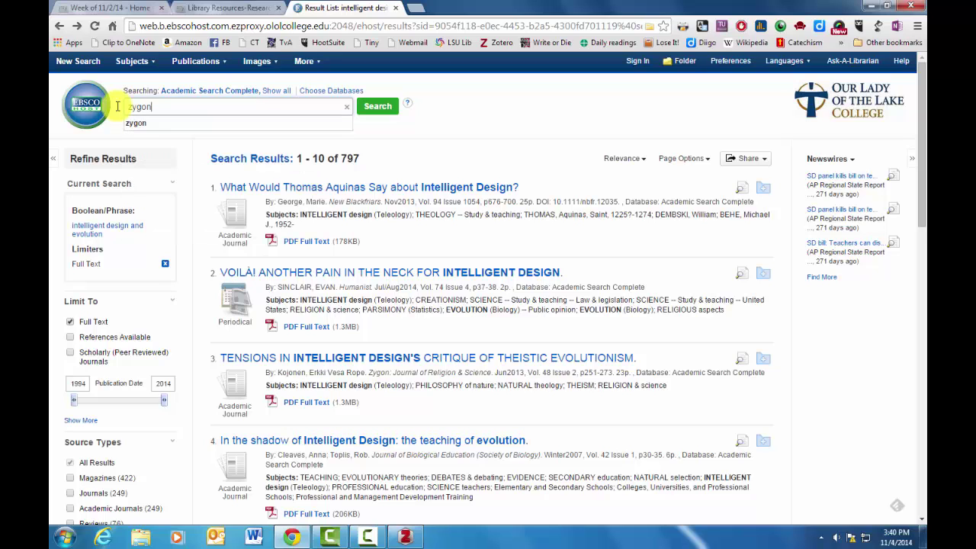
key("Return")
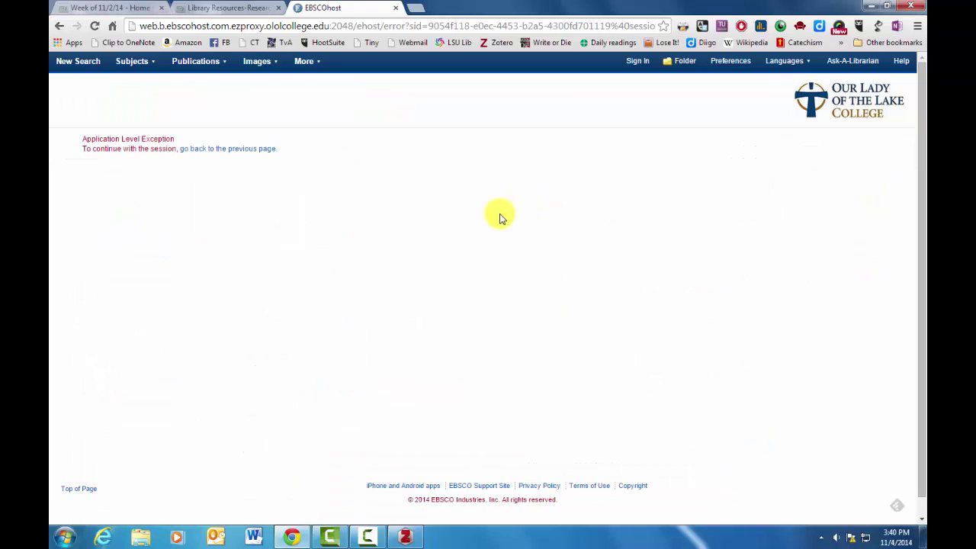
left_click(222, 149)
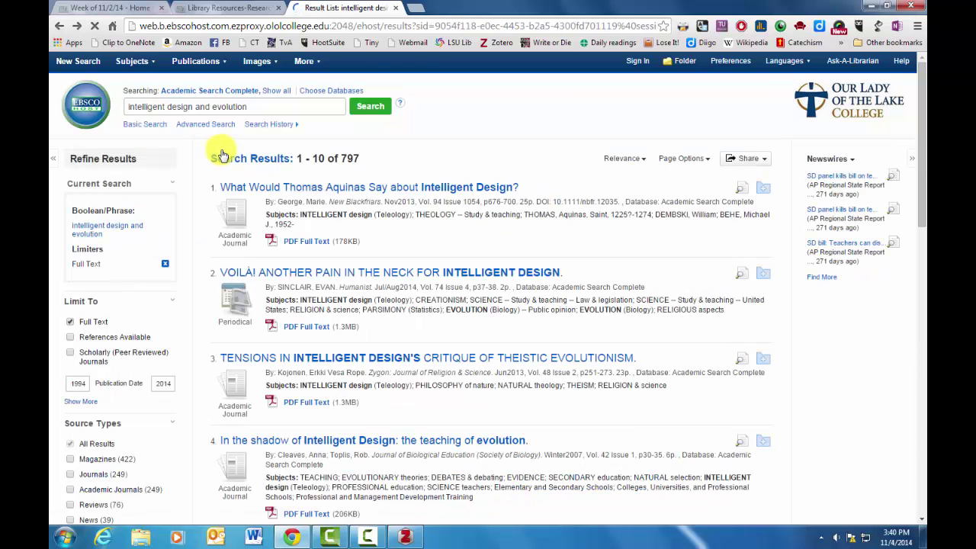
Replace the search phrase with "zygon", run the search and look through the first page of results.
left_click(346, 112)
key("ctrl+a")
key("BackSpace")
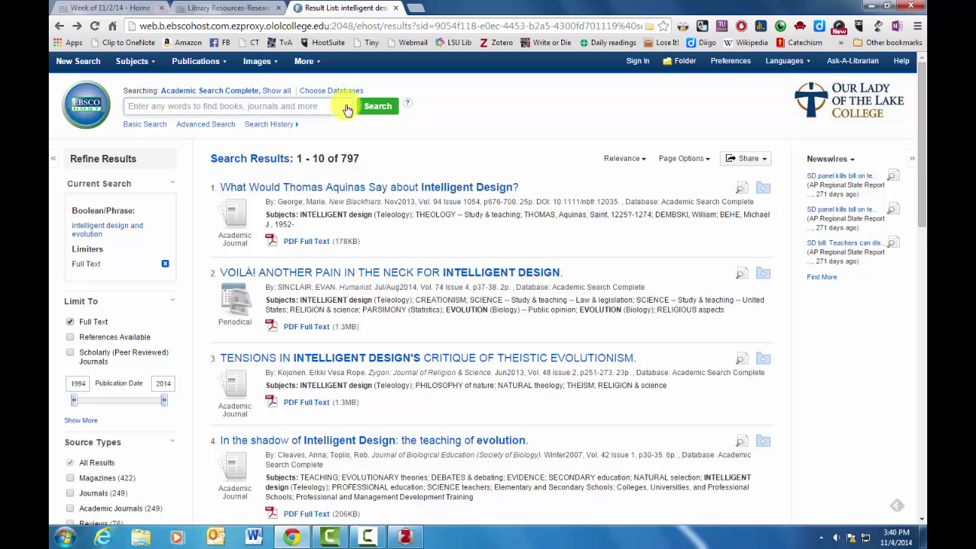
type("zygon")
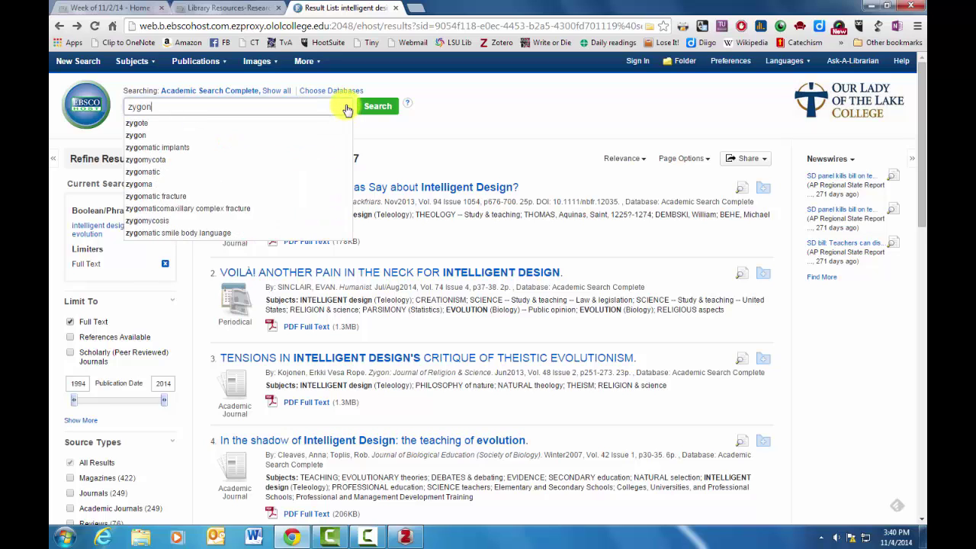
key("Return")
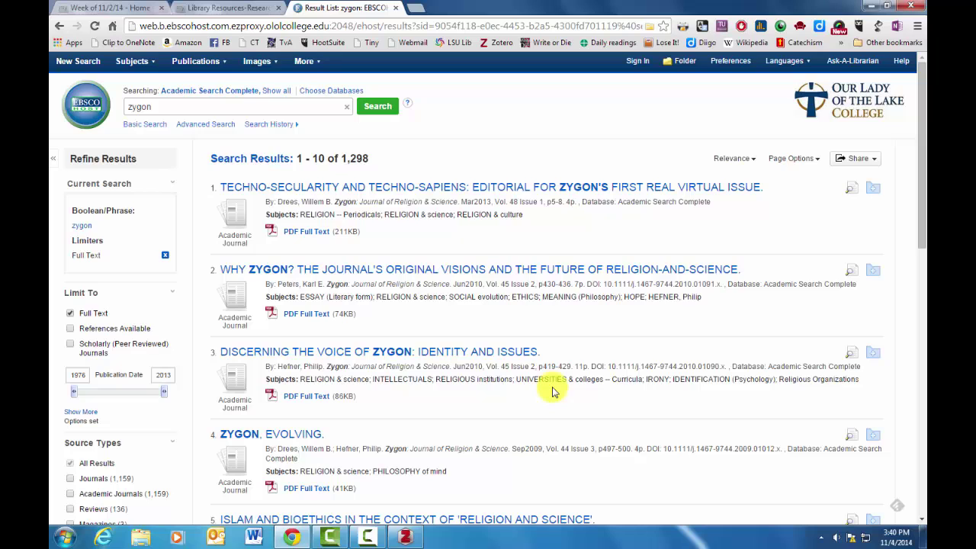
scroll(554, 391, "down", 6)
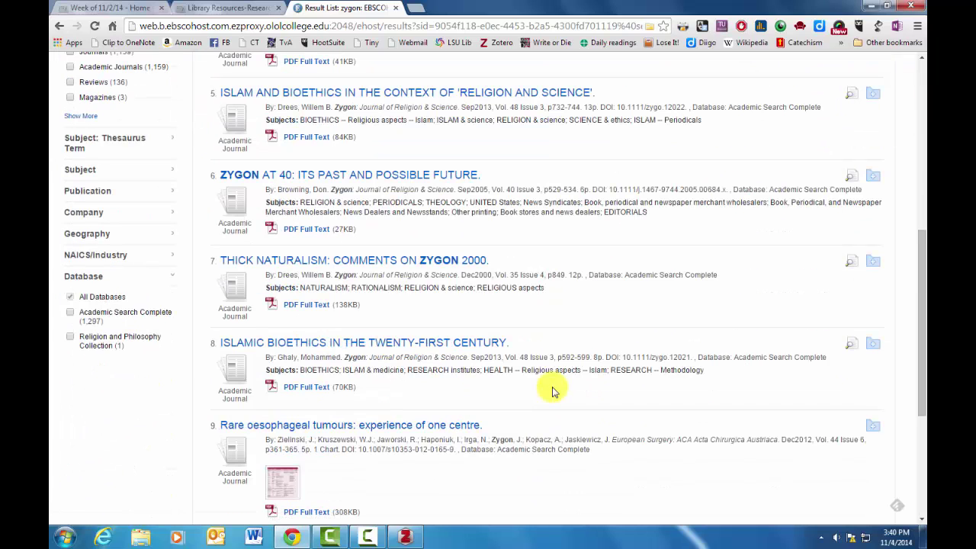
scroll(555, 391, "down", 3)
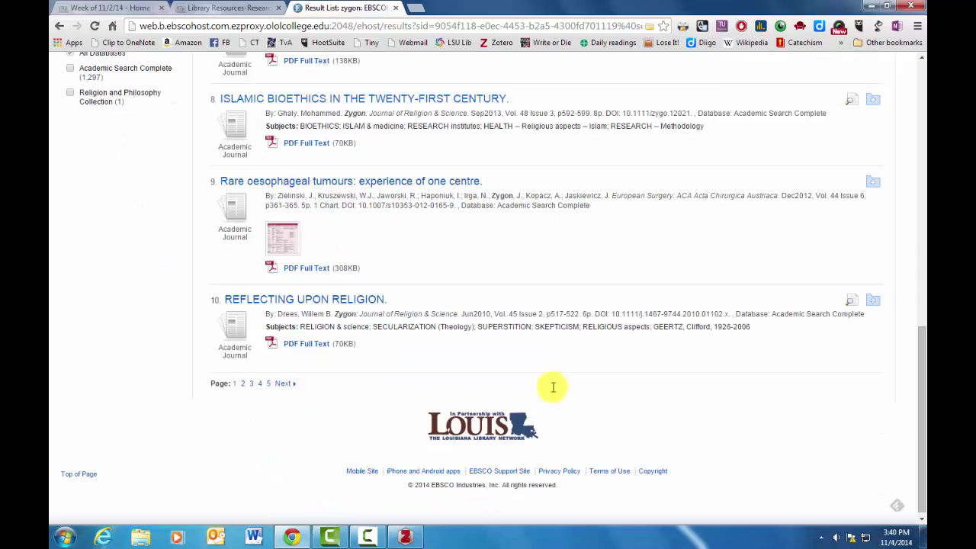
scroll(554, 391, "up", 4)
scroll(554, 392, "up", 5)
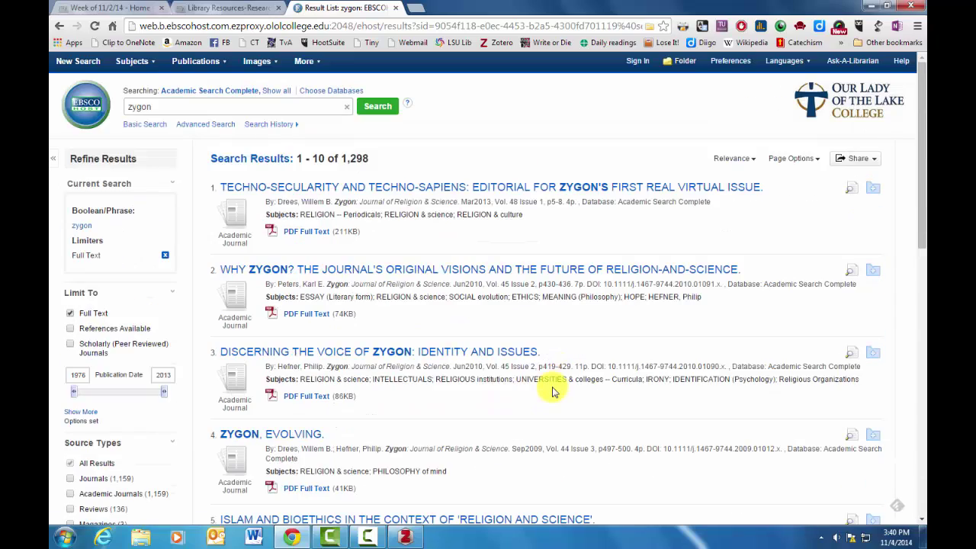